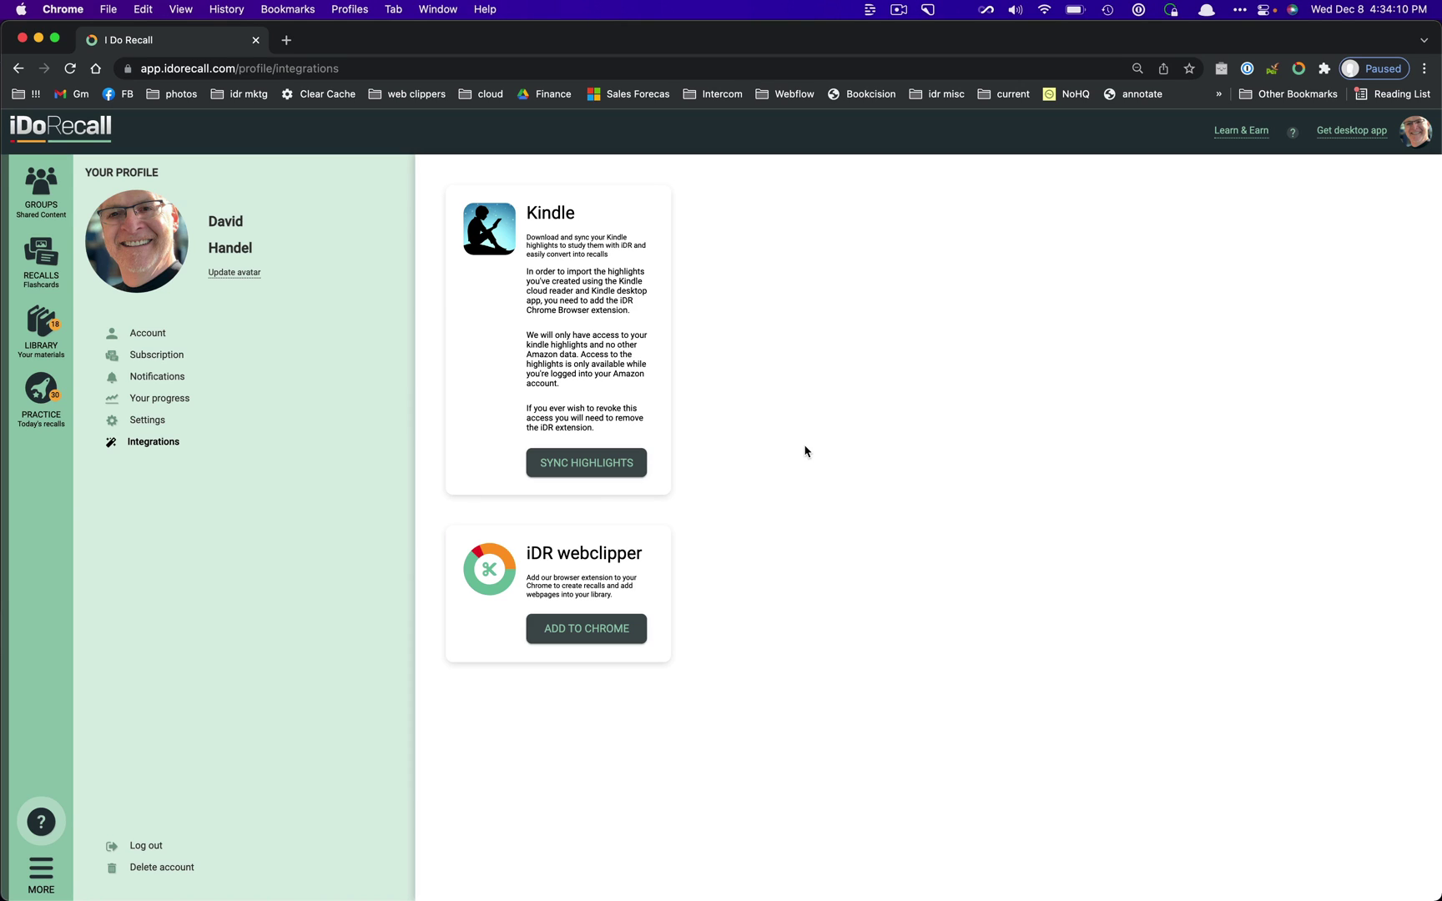
Sync the Kindle highlights from the integration card into the library
{"action": "left_click", "coordinate": [626, 465]}
Filter the library to Kindle items and open The Tell-Tale Brain's highlights
{"action": "left_click", "coordinate": [36, 338]}
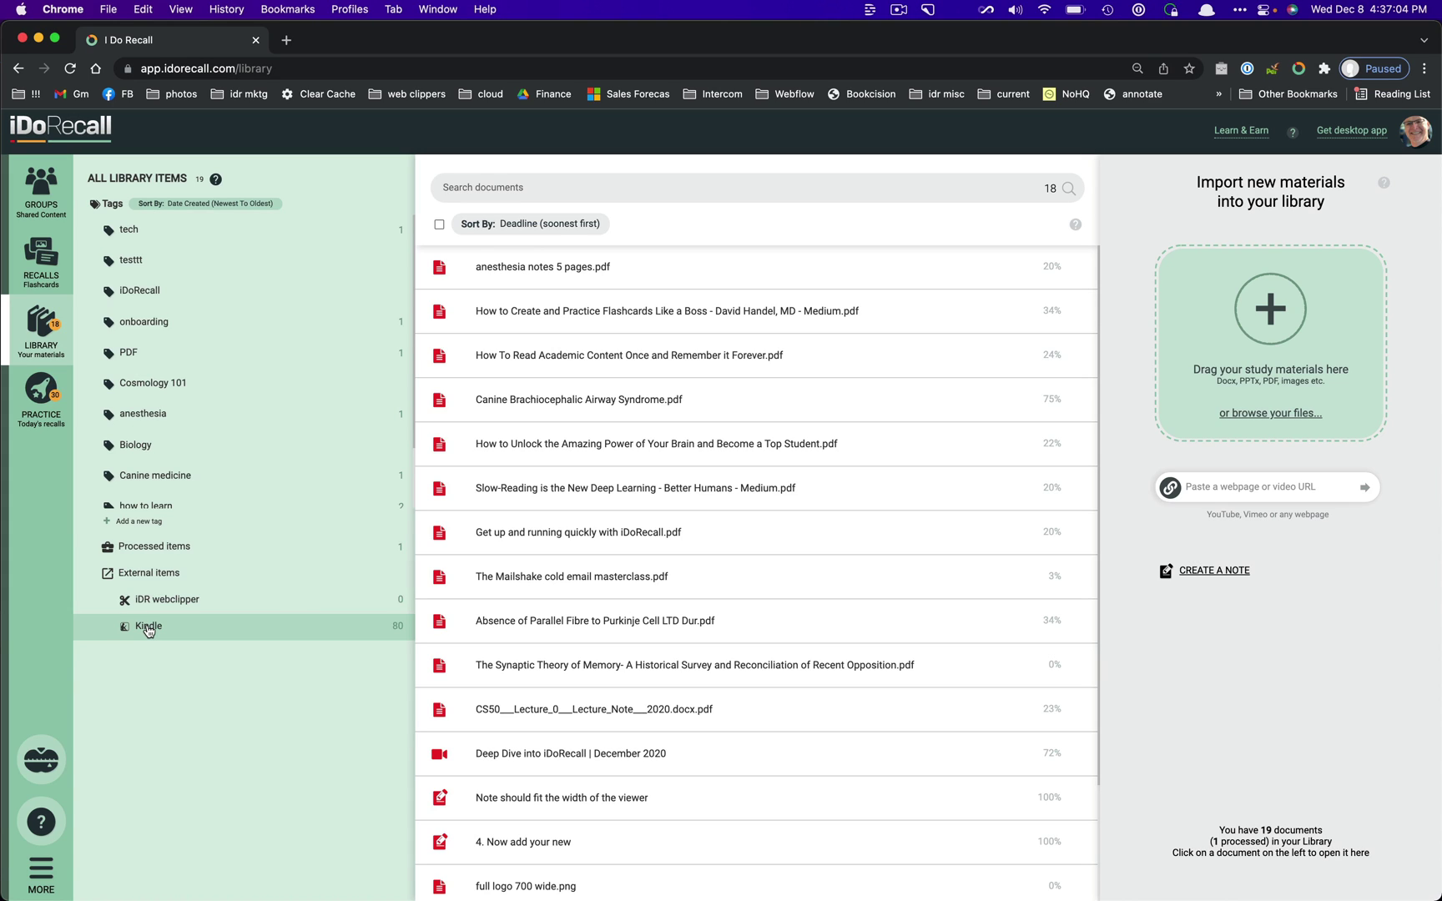
{"action": "left_click", "coordinate": [147, 629]}
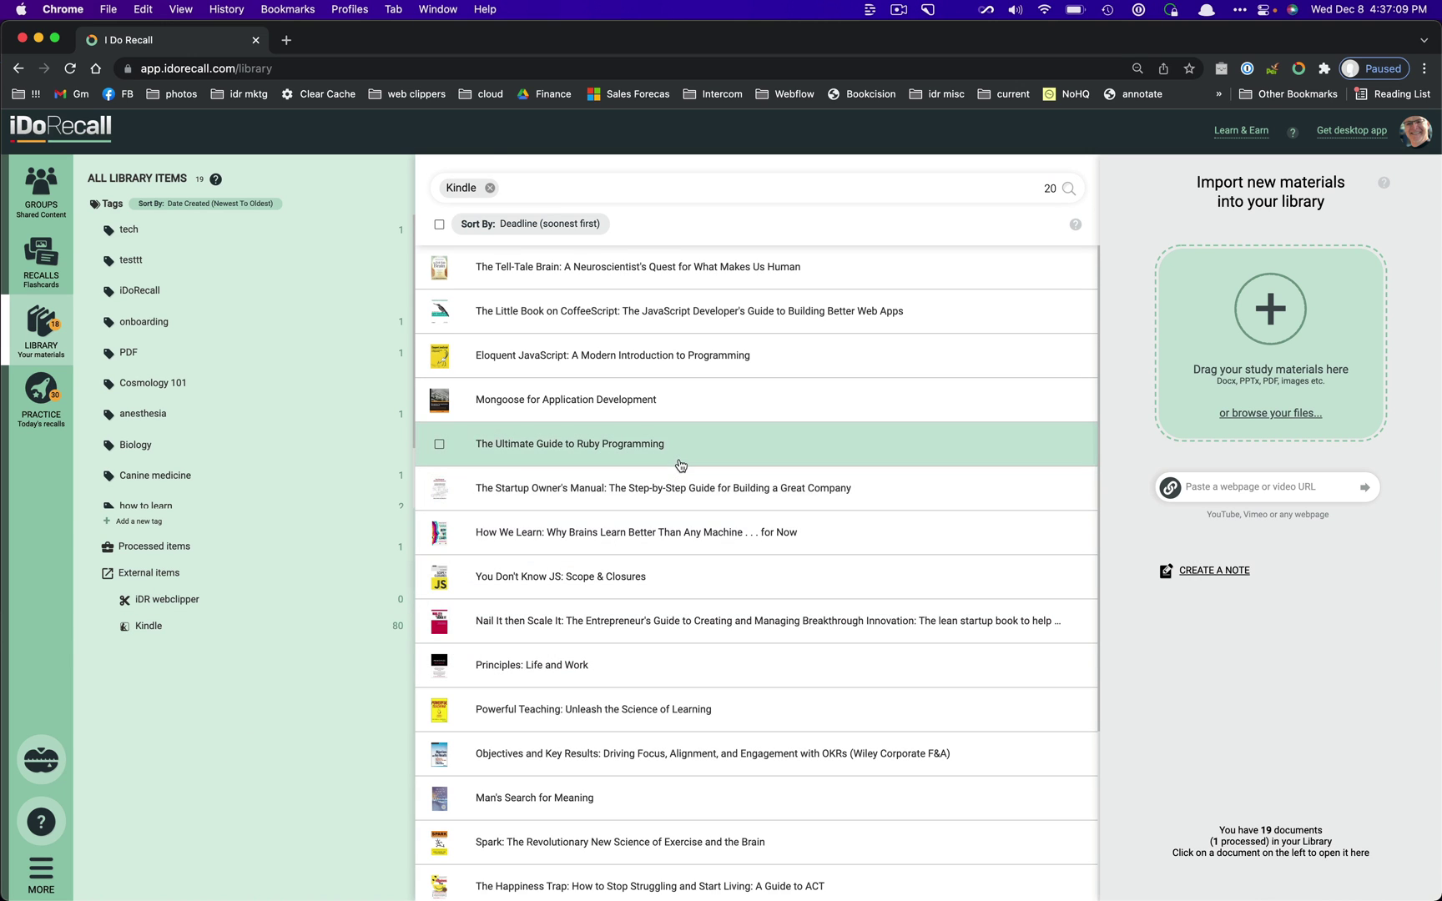
{"action": "scroll", "coordinate": [679, 460], "scroll_direction": "down", "scroll_amount": 1}
{"action": "scroll", "coordinate": [679, 460], "scroll_direction": "up", "scroll_amount": 2}
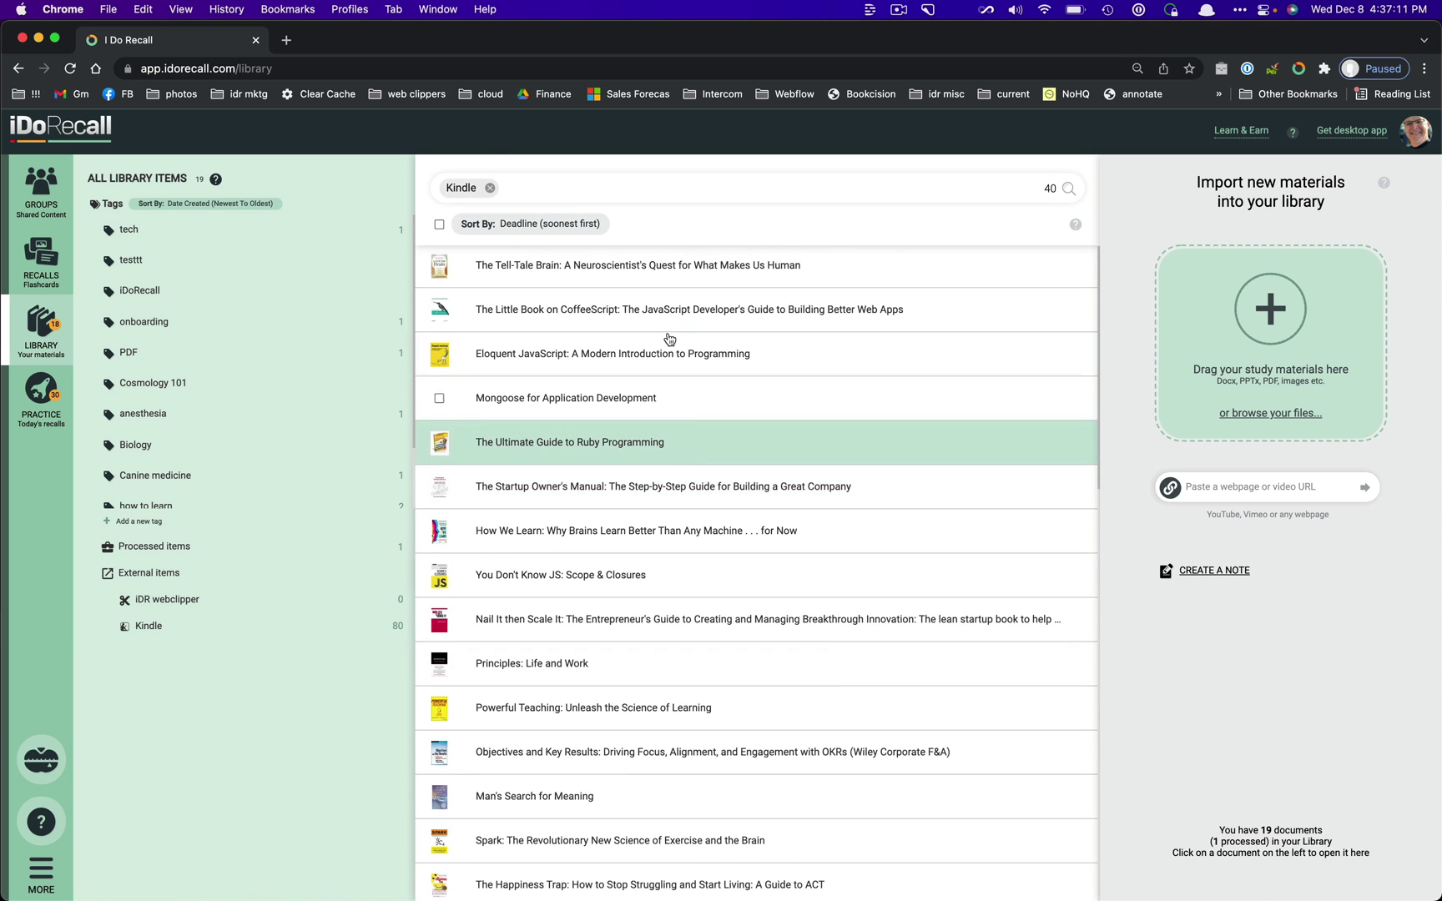
{"action": "left_click", "coordinate": [662, 266]}
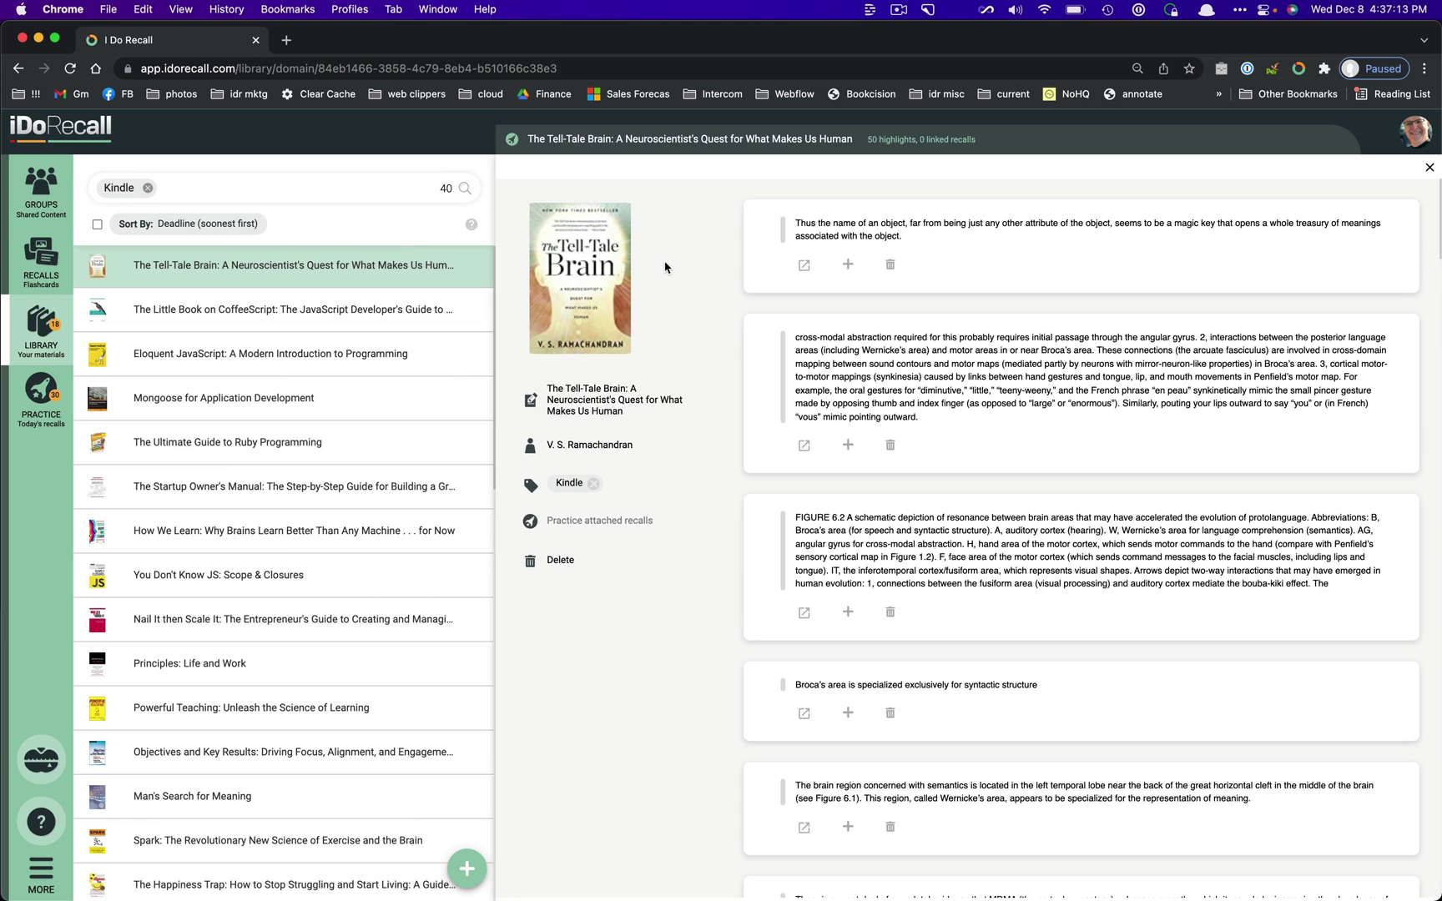
{"action": "scroll", "coordinate": [940, 499], "scroll_direction": "down", "scroll_amount": 3}
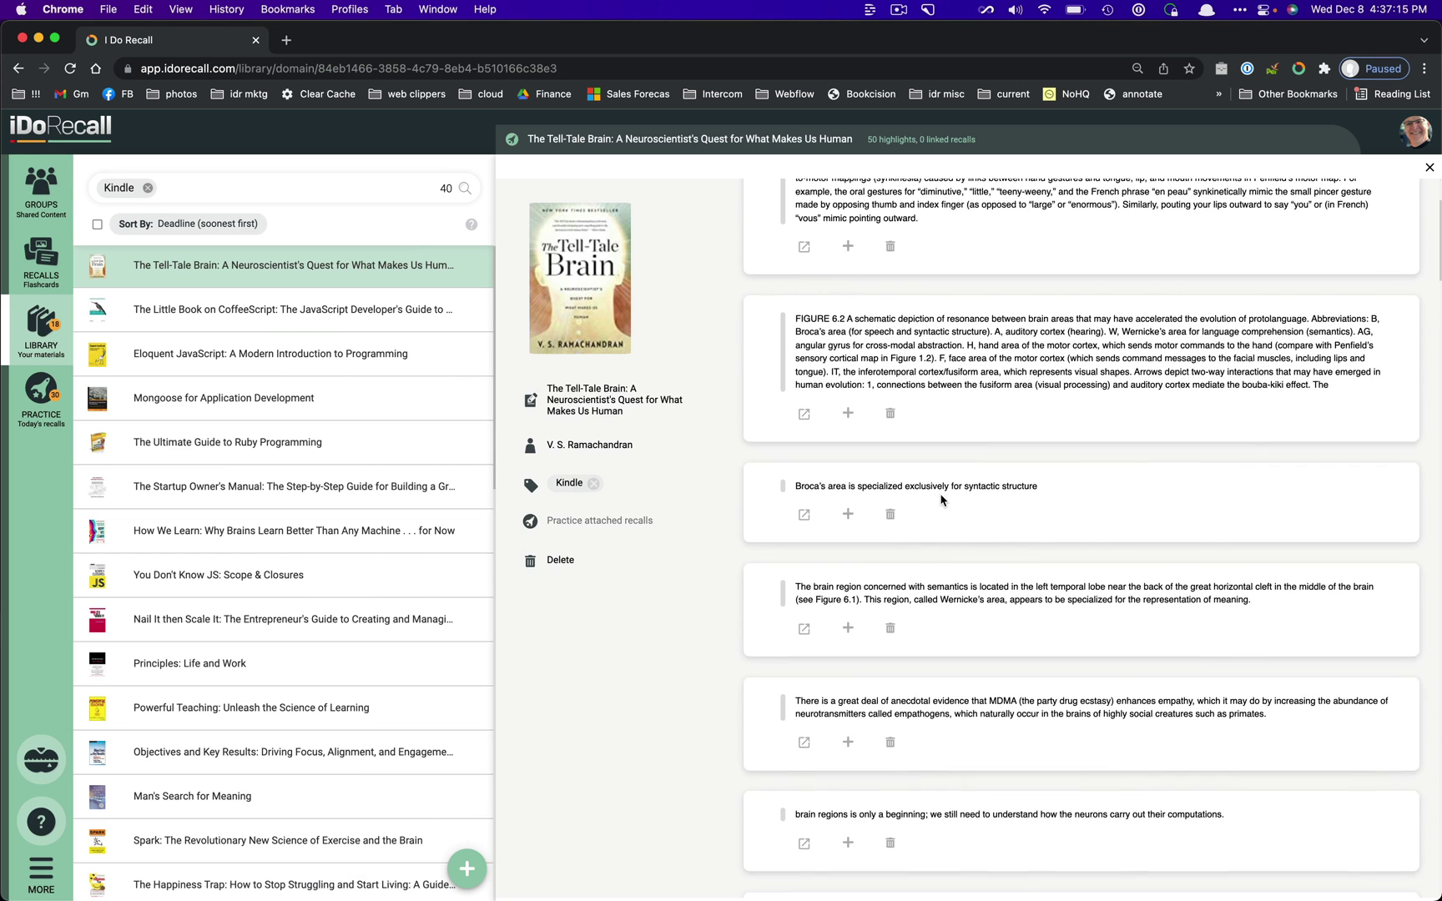
{"action": "scroll", "coordinate": [941, 501], "scroll_direction": "up", "scroll_amount": 3}
{"action": "scroll", "coordinate": [941, 499], "scroll_direction": "up", "scroll_amount": 1}
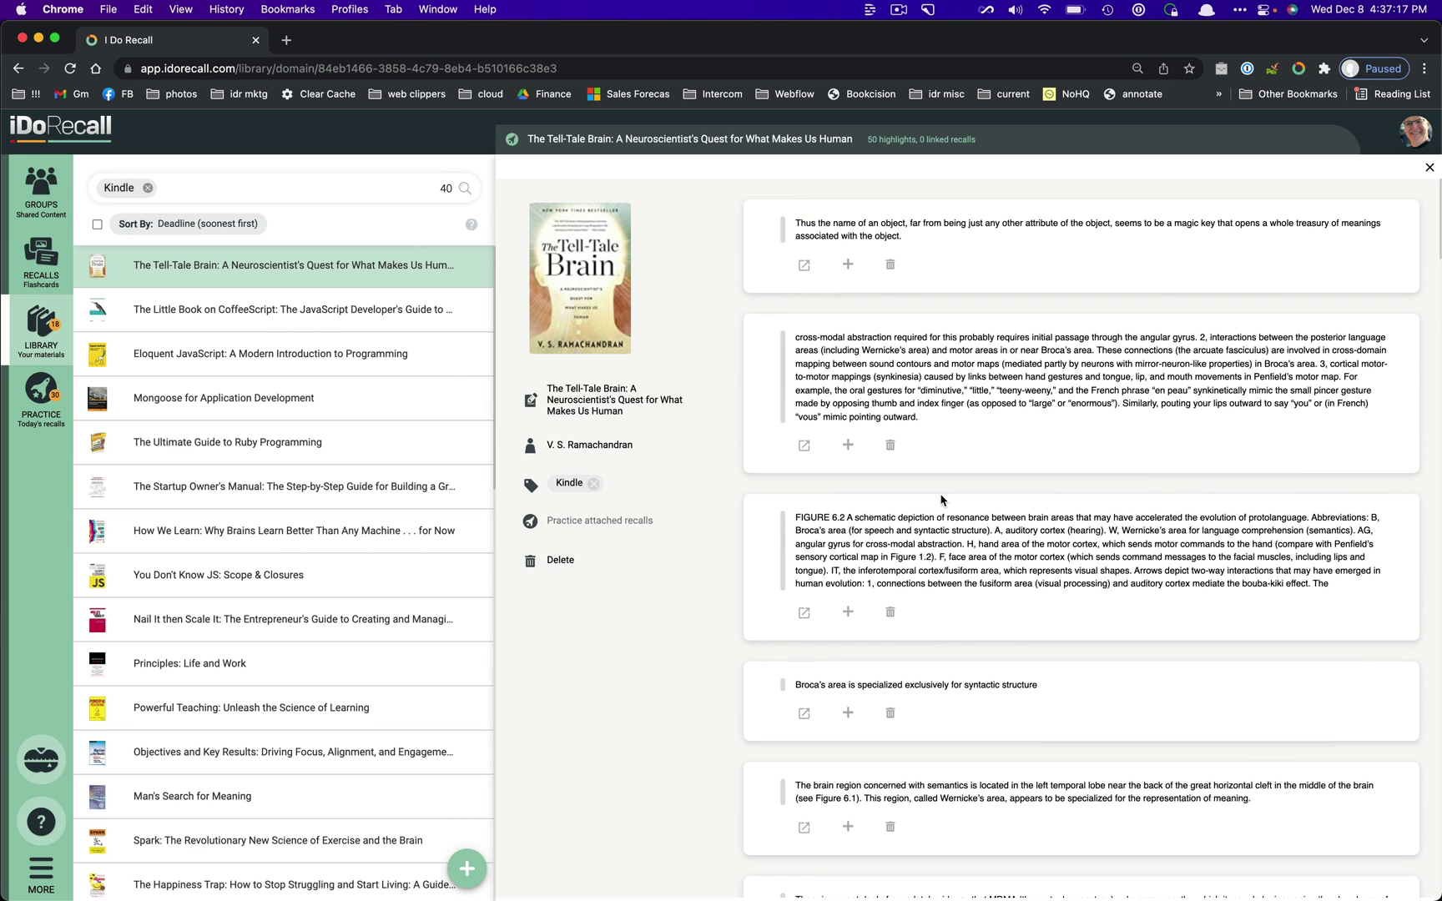
Create and save a recall from the first highlight asking "Something nonsensical."
{"action": "left_click", "coordinate": [849, 266]}
{"action": "type", "text": "What "}
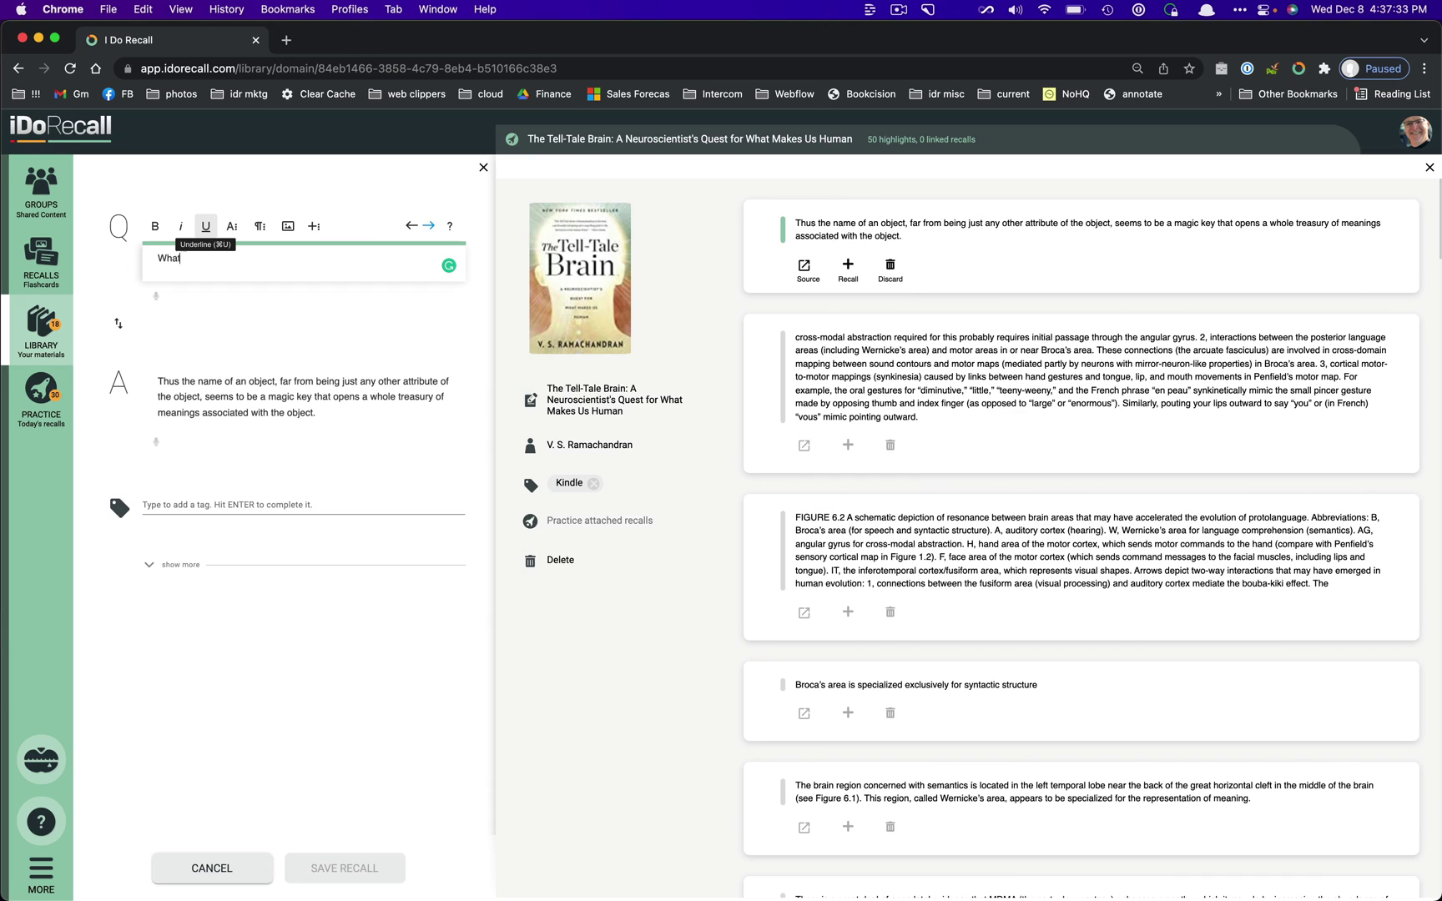
{"action": "type", "text": "nonsensical."}
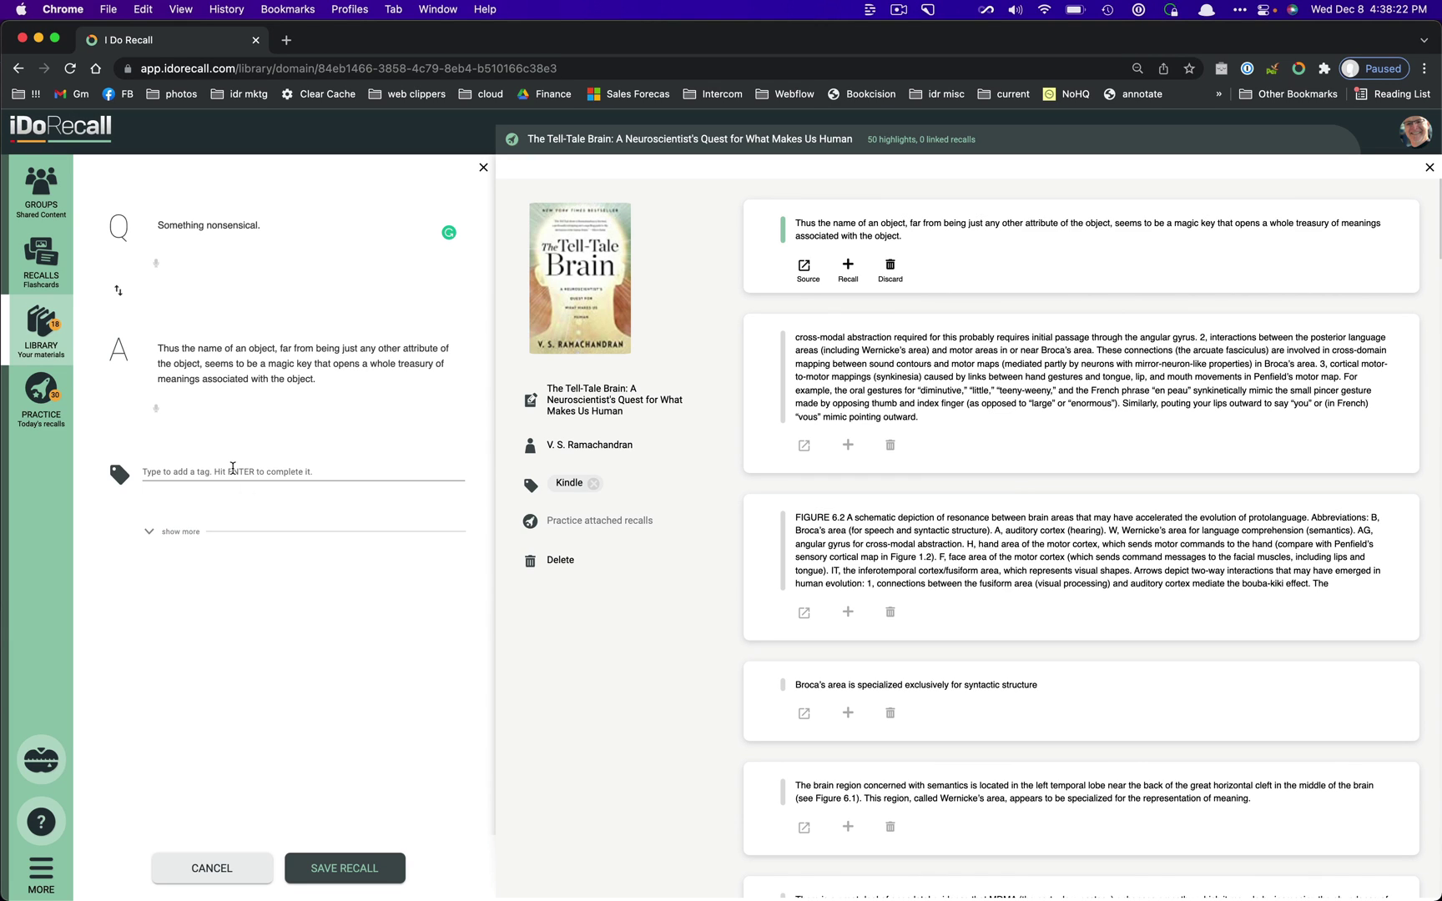
{"action": "left_click", "coordinate": [369, 866]}
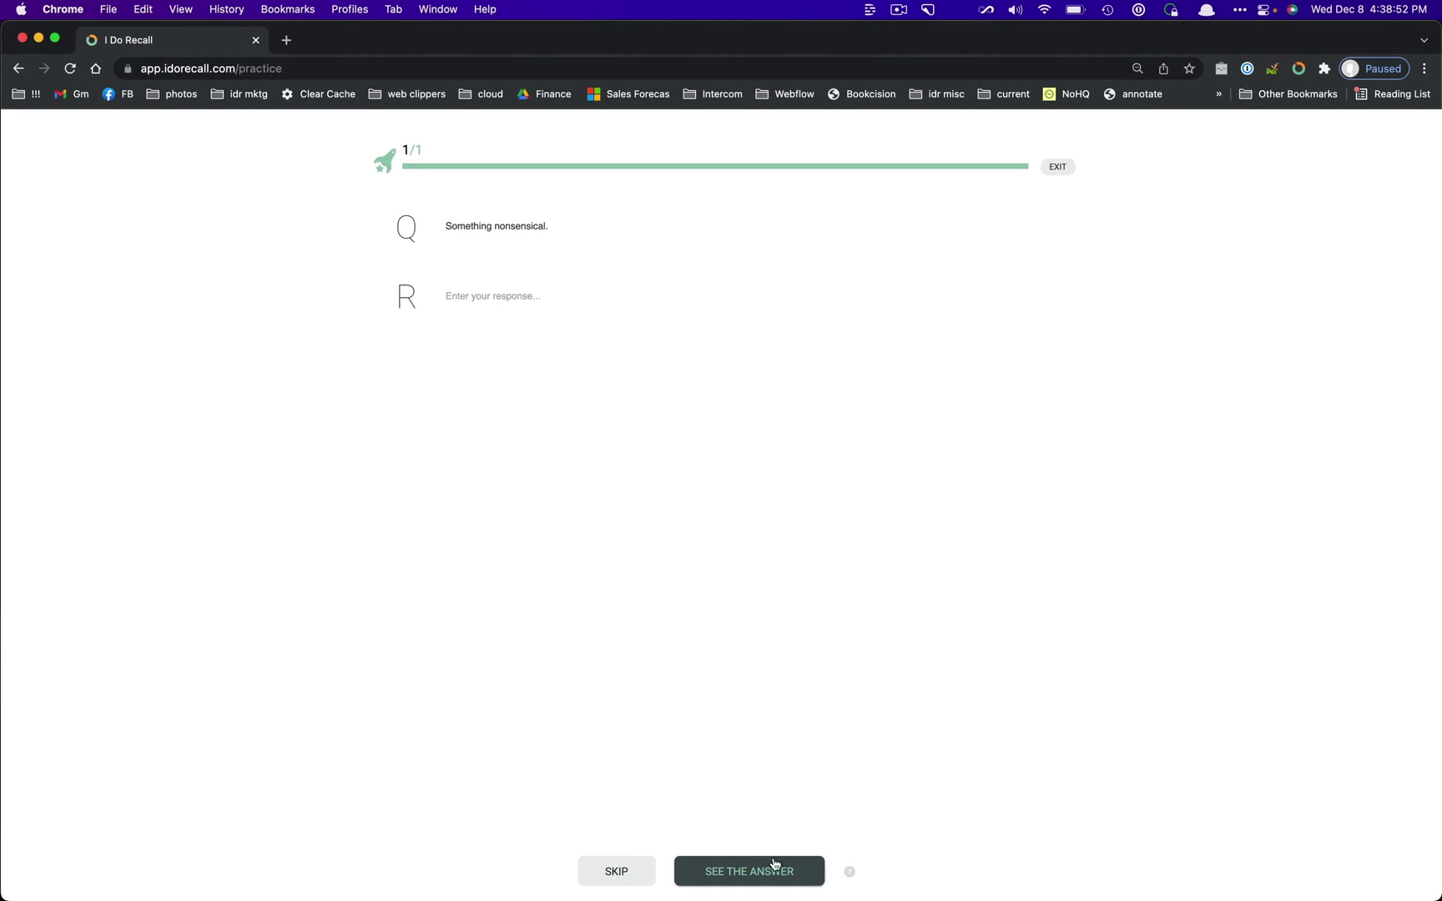
Reveal the recall's answer and open its source book in Kindle
{"action": "left_click", "coordinate": [772, 870]}
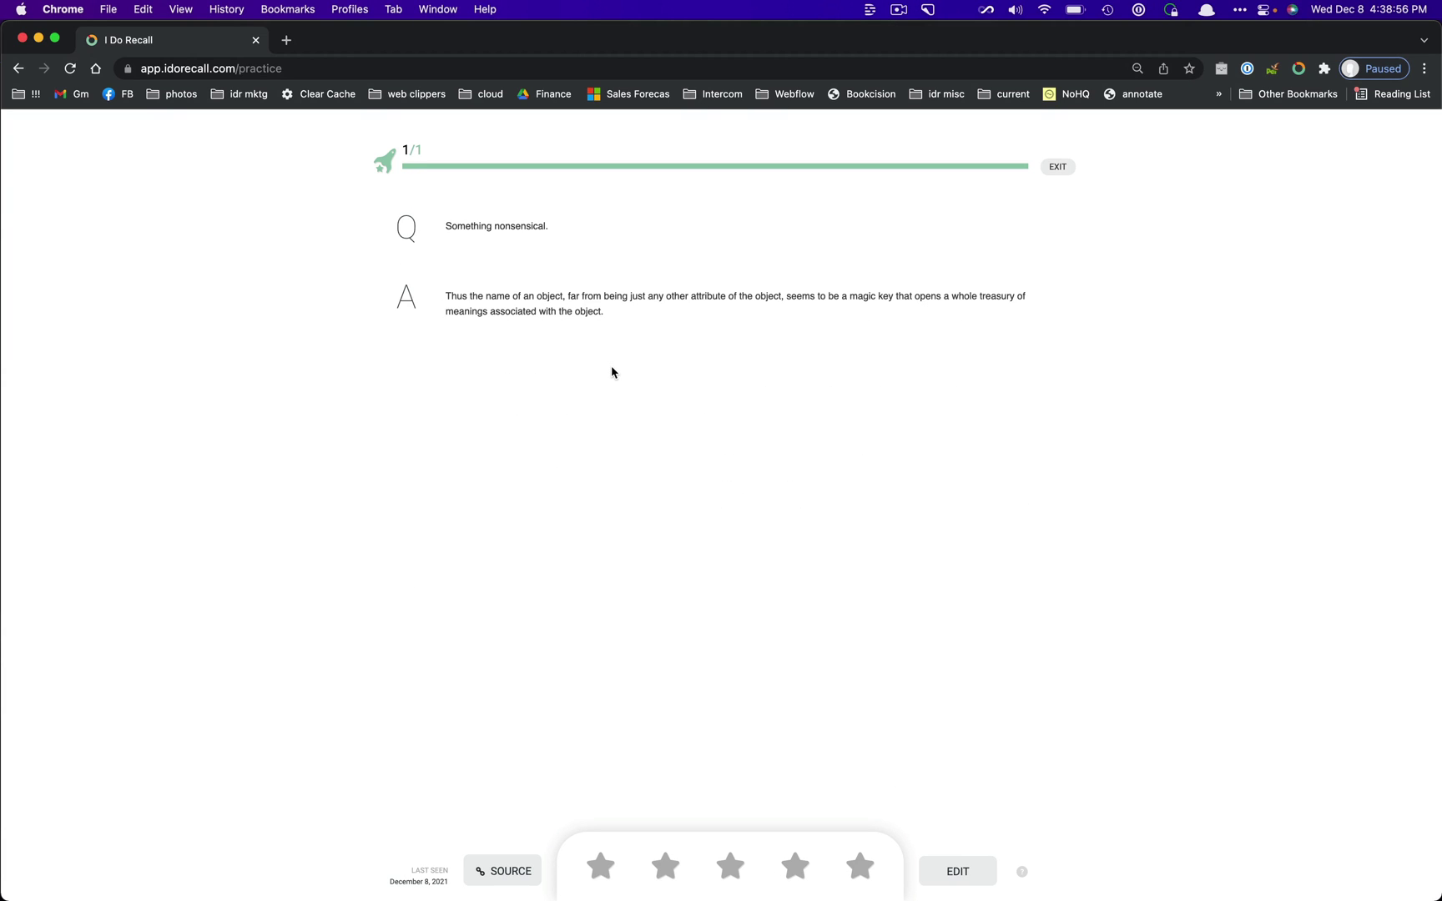
{"action": "left_click", "coordinate": [521, 873]}
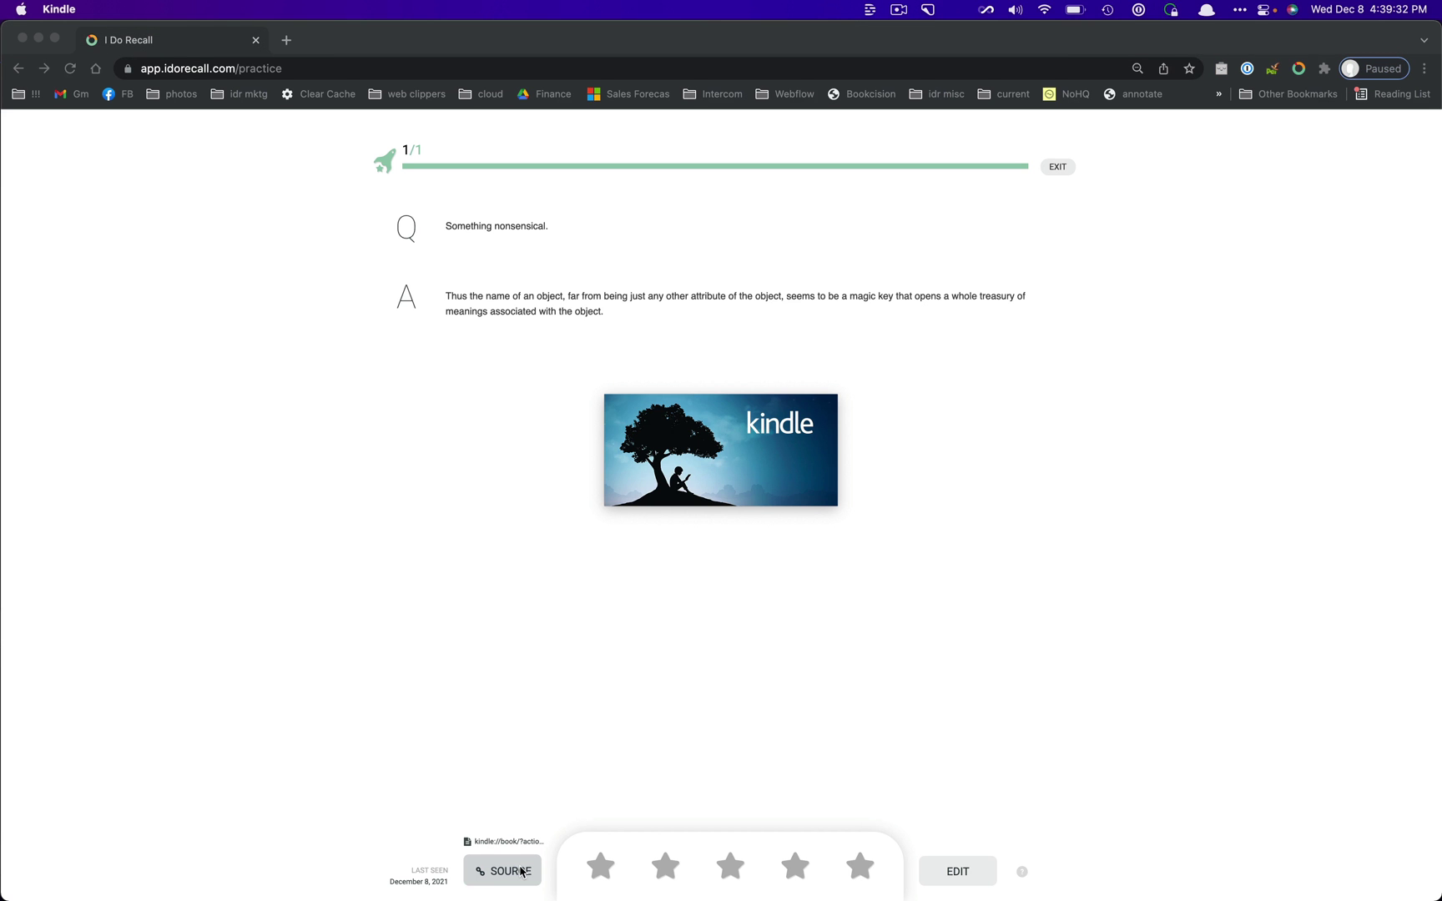